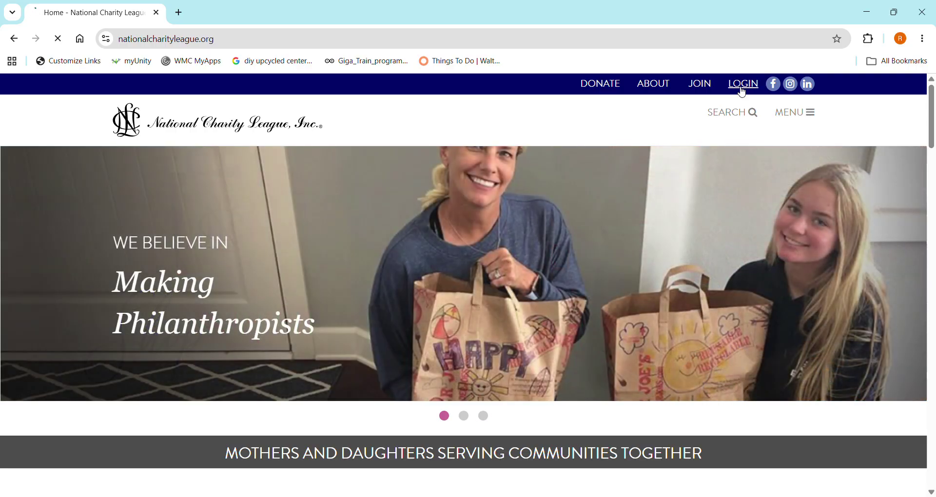
Step: Log in to the member site, open the Philanthropy Events calendar and start adding a new event
{"action": "left_click", "coordinate": [743, 85]}
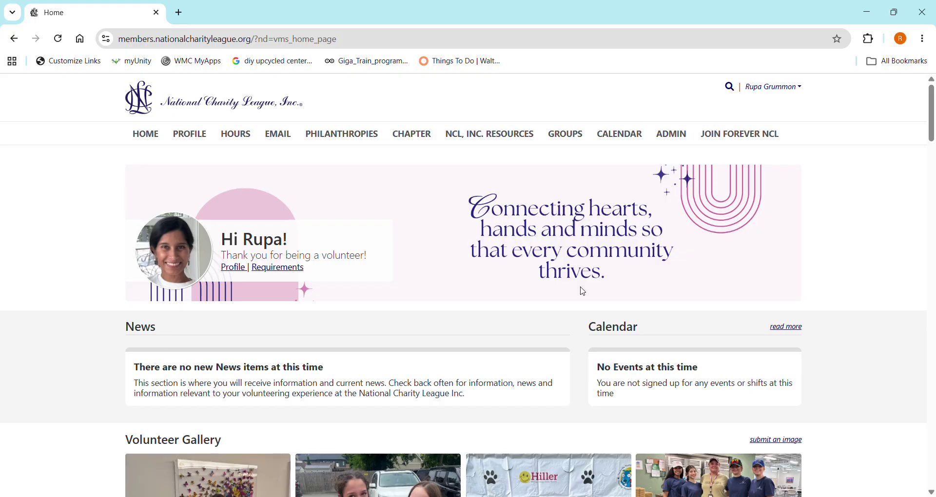
{"action": "left_click", "coordinate": [619, 139]}
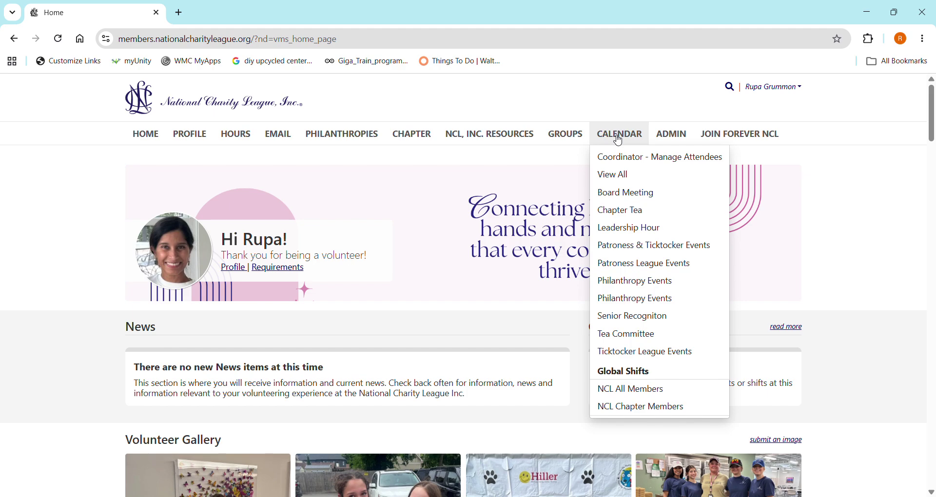
{"action": "left_click", "coordinate": [625, 283]}
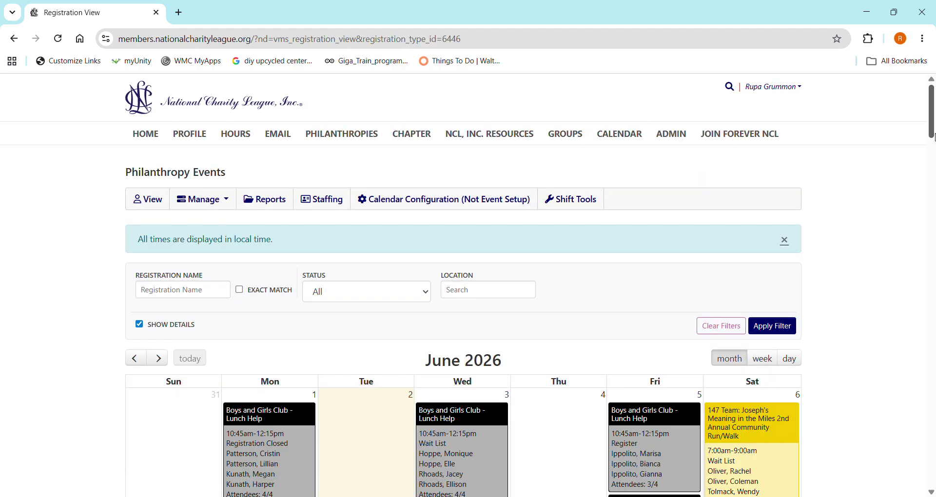
{"action": "left_click_drag", "start_coordinate": [932, 110], "coordinate": [914, 84]}
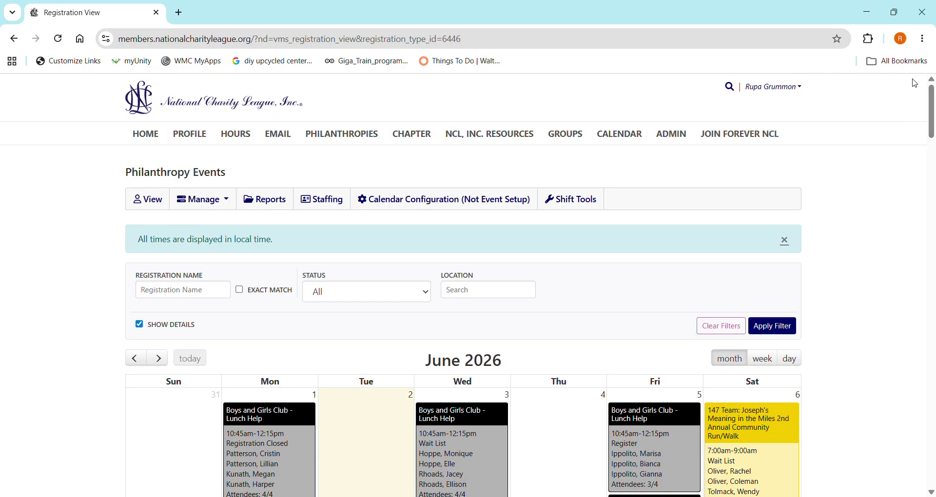
{"action": "left_click", "coordinate": [224, 206]}
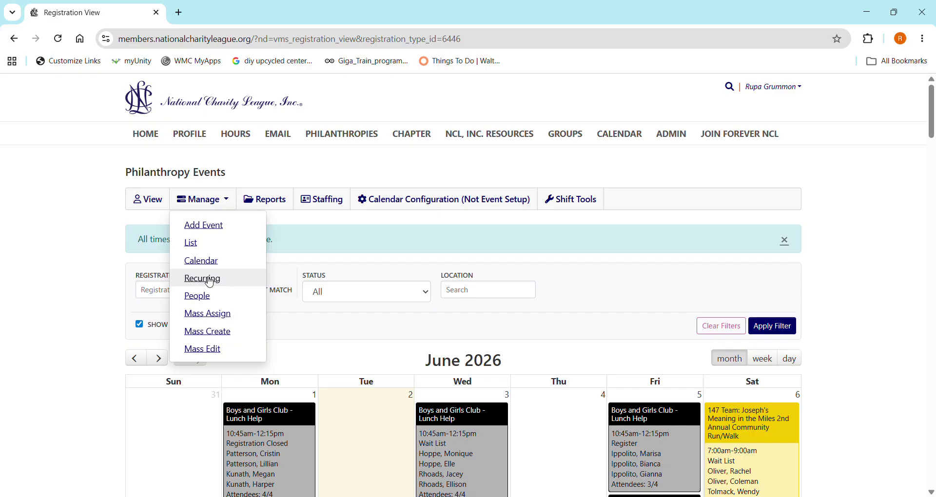
{"action": "left_click", "coordinate": [214, 234]}
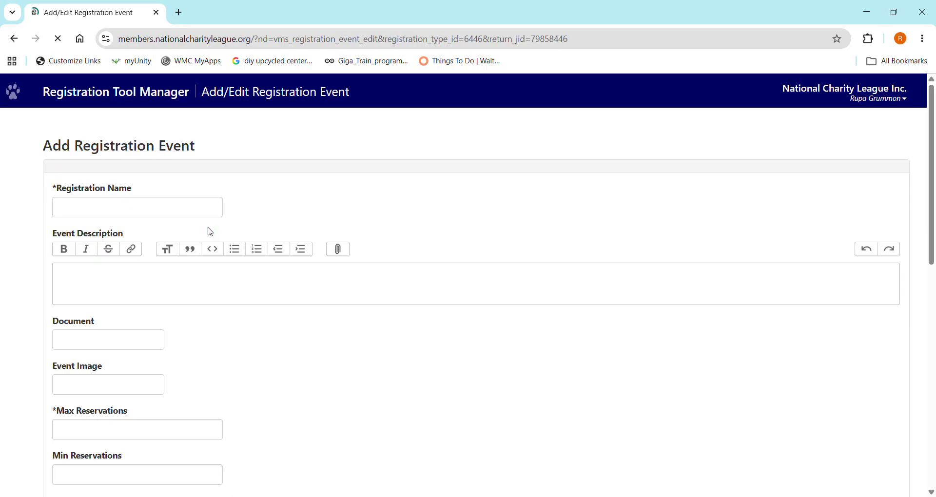
Step: Set the registration name to "Vitality Living Franklin-Memory care unit"
{"action": "left_click", "coordinate": [193, 217]}
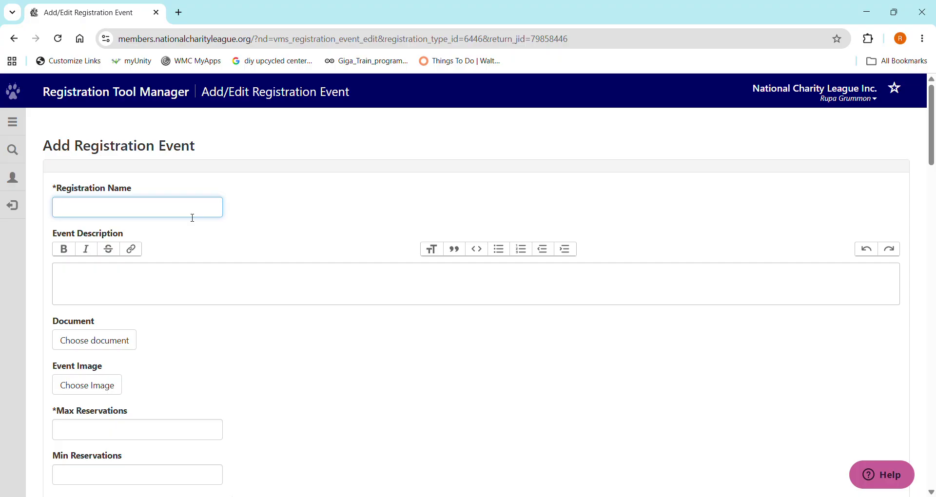
{"action": "type", "text": "Vitality Living"}
{"action": "key", "text": "Down"}
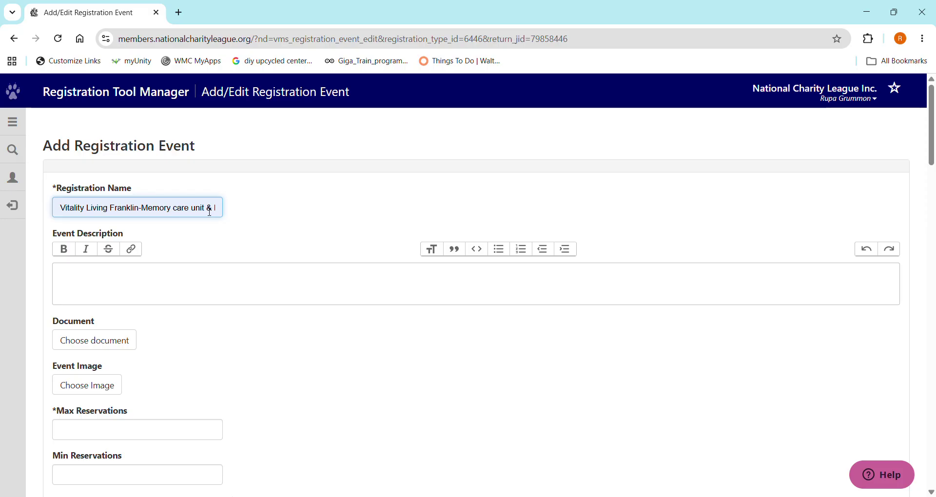
{"action": "left_click", "coordinate": [283, 213]}
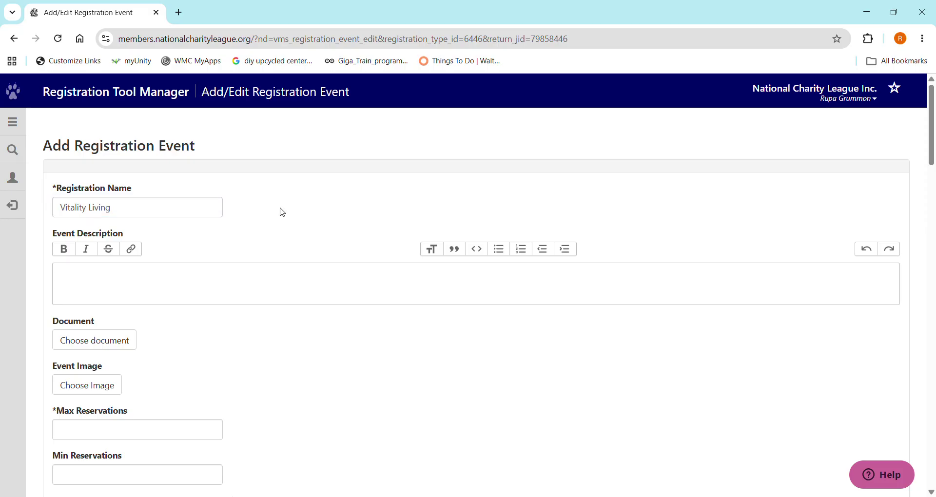
{"action": "left_click", "coordinate": [171, 207]}
{"action": "left_click", "coordinate": [189, 245]}
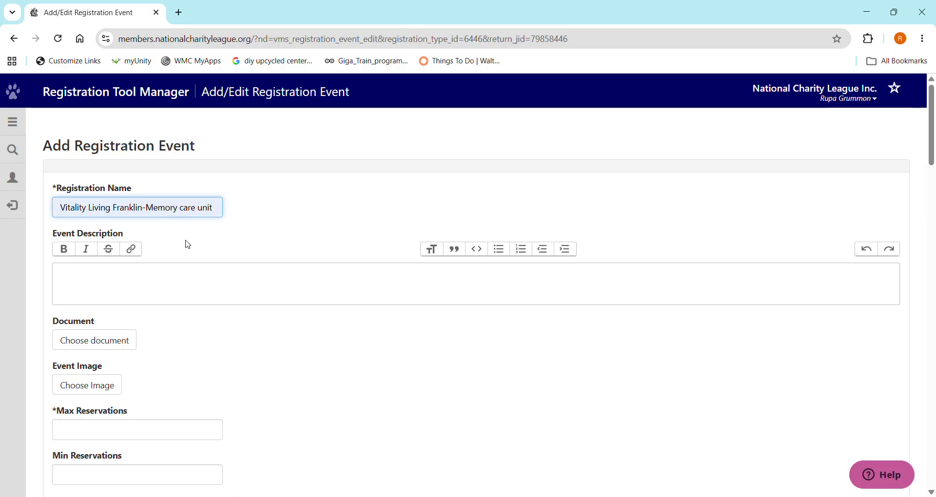
{"action": "key", "text": "End"}
{"action": "key", "text": "BackSpace"}
{"action": "key", "text": "BackSpace"}
{"action": "key", "text": "BackSpace"}
{"action": "key", "text": "BackSpace"}
{"action": "key", "text": "BackSpace"}
{"action": "key", "text": "BackSpace"}
{"action": "key", "text": "BackSpace"}
{"action": "key", "text": "BackSpace"}
{"action": "key", "text": "BackSpace"}
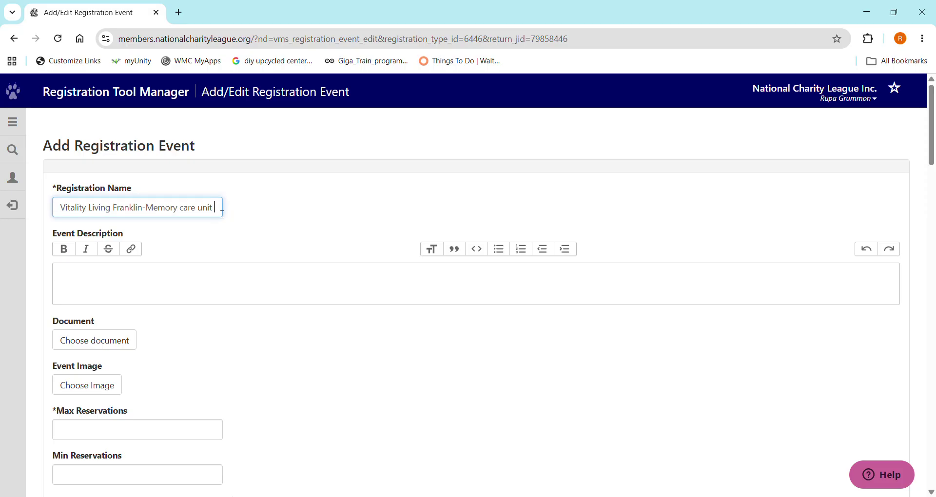
{"action": "left_click", "coordinate": [274, 214]}
Step: Paste the Vitality Living Franklin volunteer instructions into the event description and set the maximum reservations to 6
{"action": "left_click", "coordinate": [114, 283]}
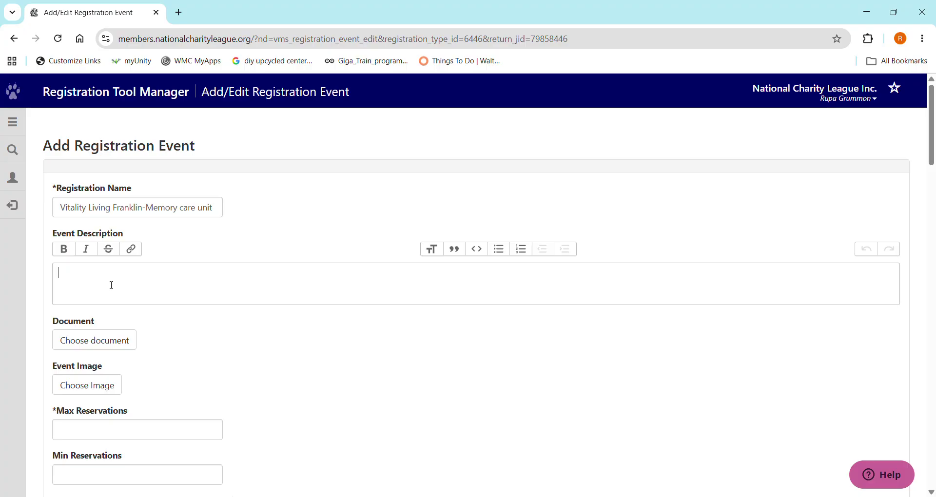
{"action": "key", "text": "ctrl+v"}
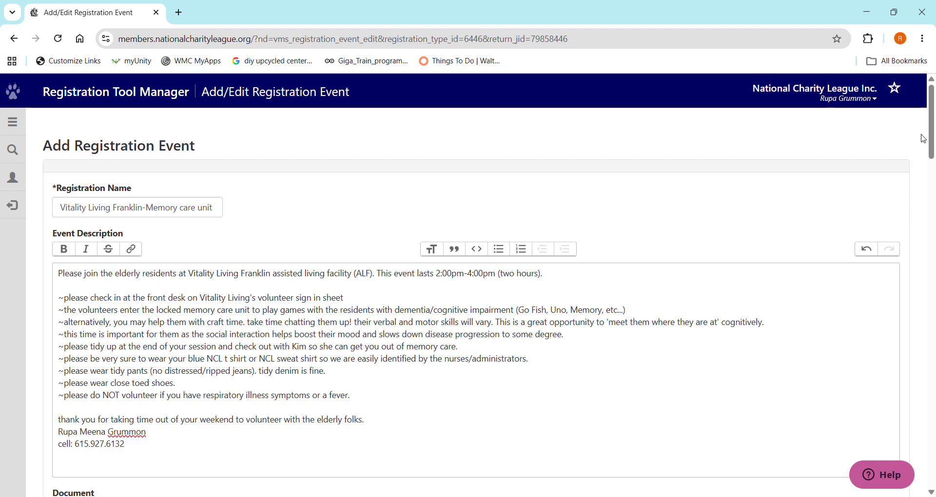
{"action": "left_click_drag", "start_coordinate": [931, 155], "coordinate": [928, 209]}
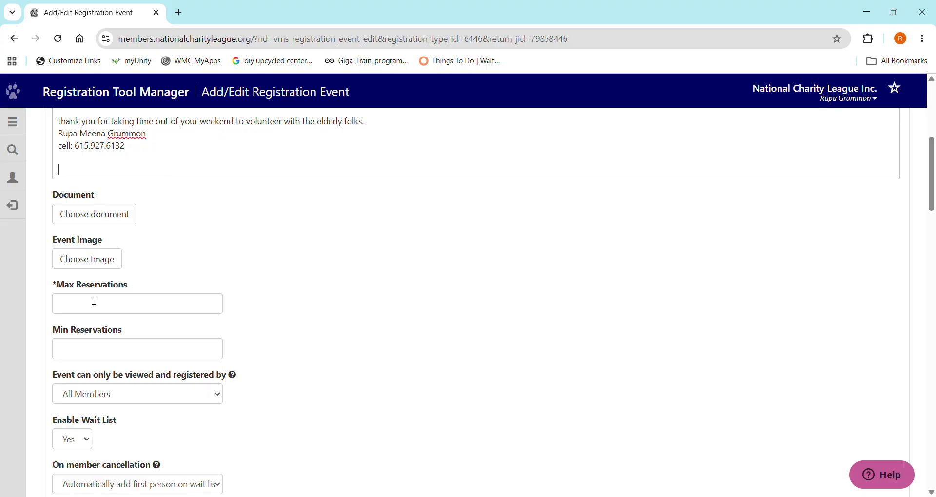
{"action": "type", "text": "6"}
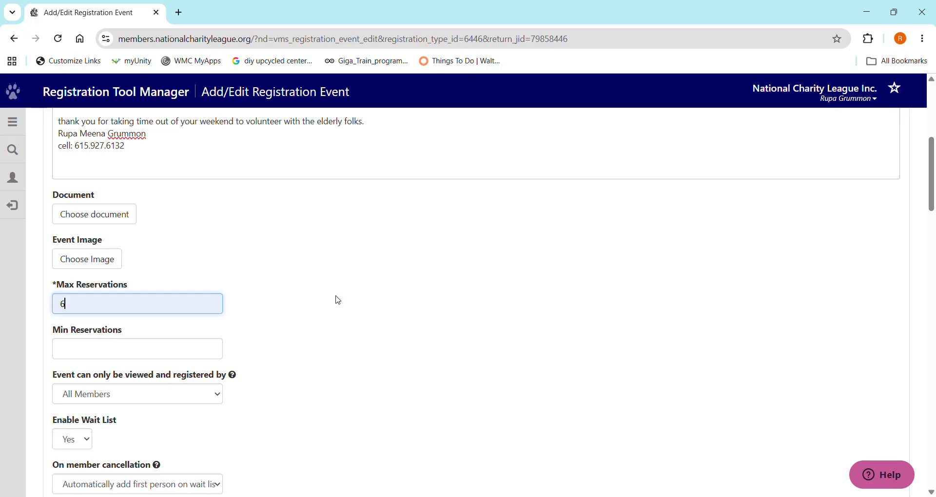
Step: Leave the minimum reservations blank and keep automatic addition of the first wait-listed person on member cancellation
{"action": "left_click", "coordinate": [163, 352]}
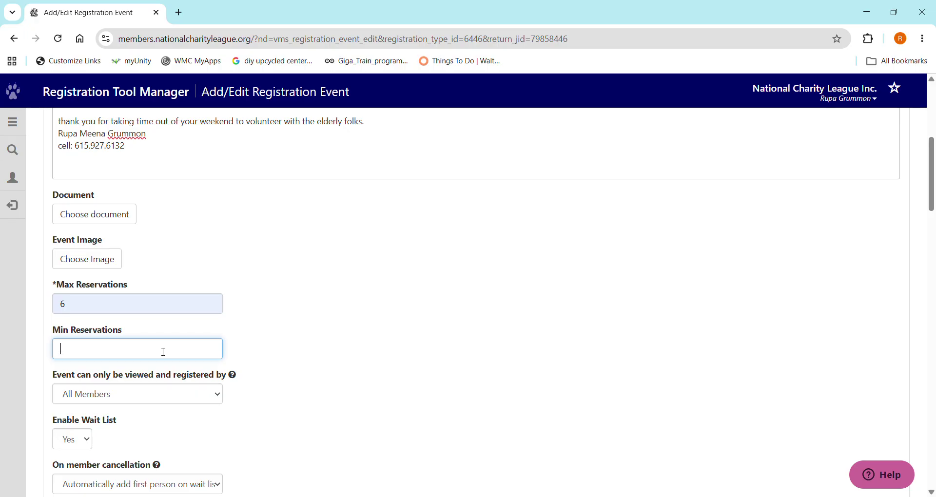
{"action": "left_click", "coordinate": [408, 343]}
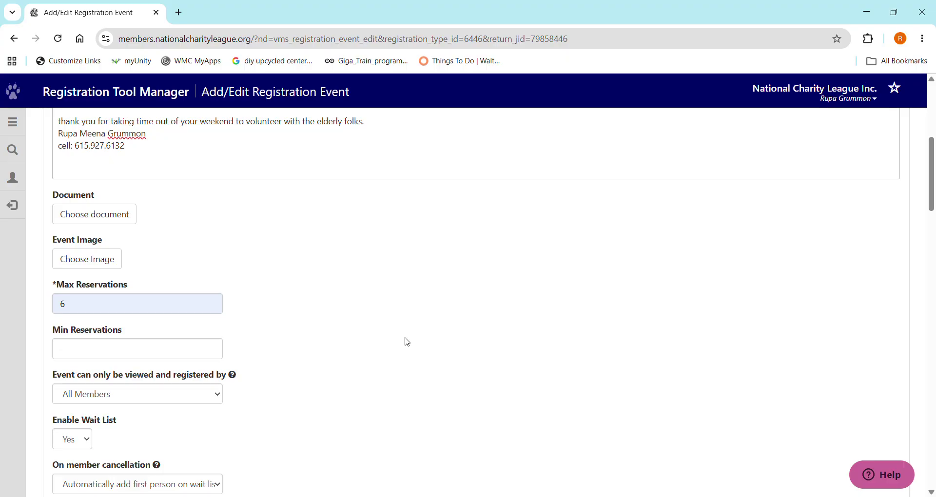
{"action": "left_click_drag", "start_coordinate": [930, 196], "coordinate": [925, 233]}
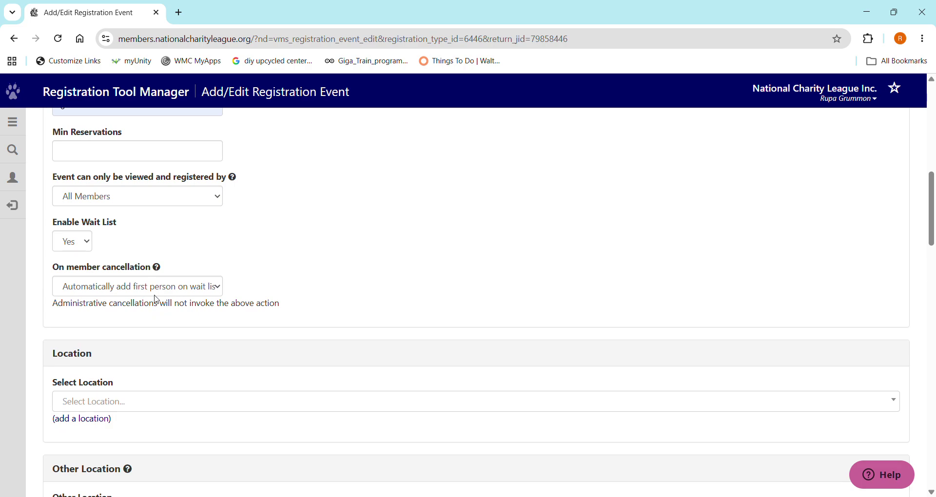
{"action": "left_click", "coordinate": [219, 292]}
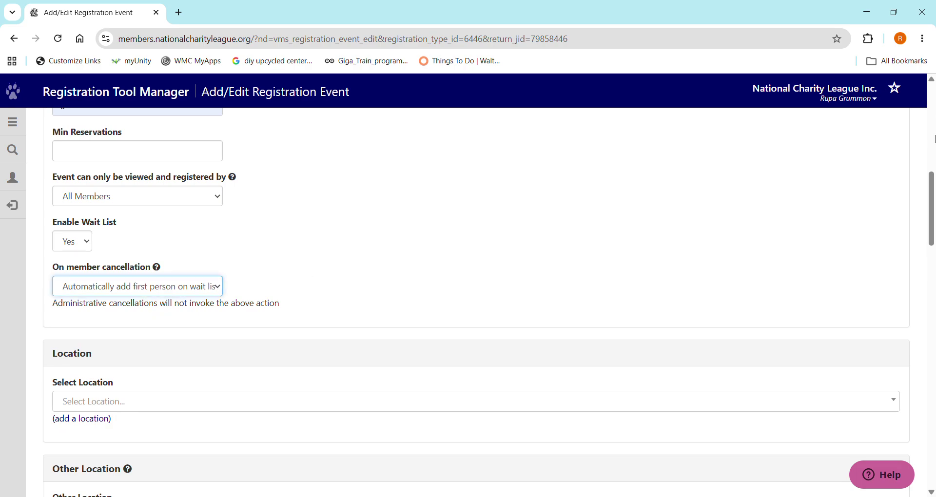
Step: Find the location "Vitality Living" with the search text "Vital" and assign it to the event
{"action": "left_click_drag", "start_coordinate": [931, 228], "coordinate": [932, 268]}
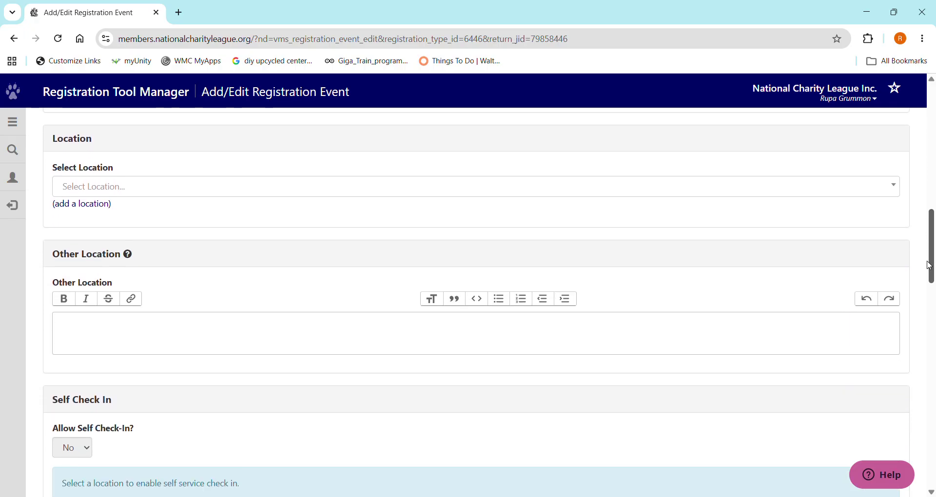
{"action": "left_click", "coordinate": [91, 192]}
{"action": "type", "text": "Vital"}
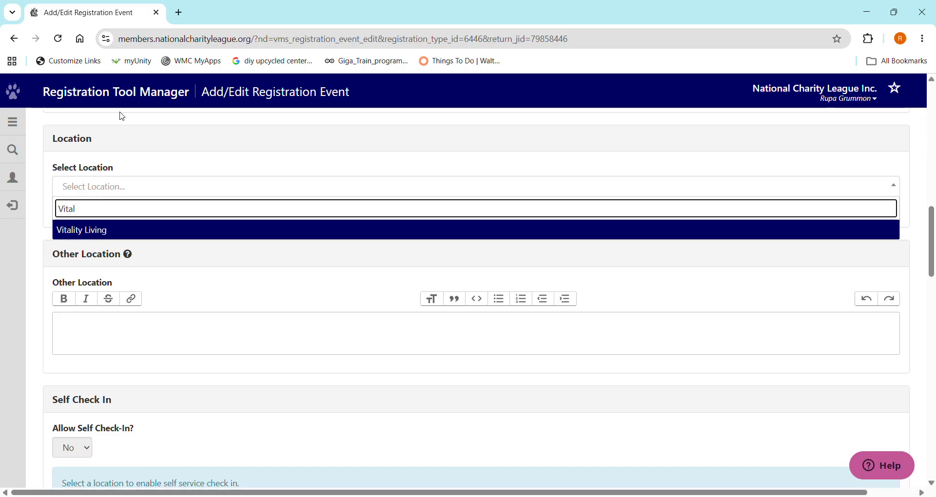
{"action": "left_click", "coordinate": [89, 231]}
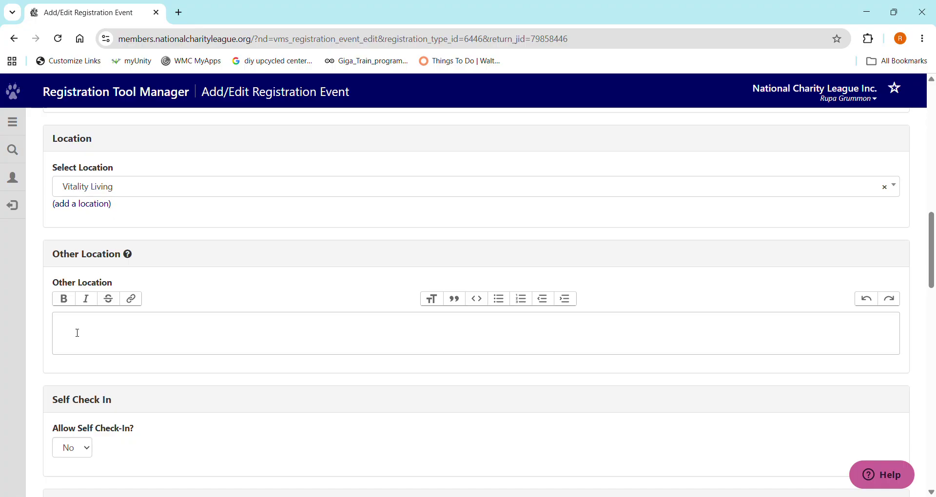
Step: Allow self check-in for the event by setting the option to Yes
{"action": "left_click_drag", "start_coordinate": [932, 276], "coordinate": [933, 316]}
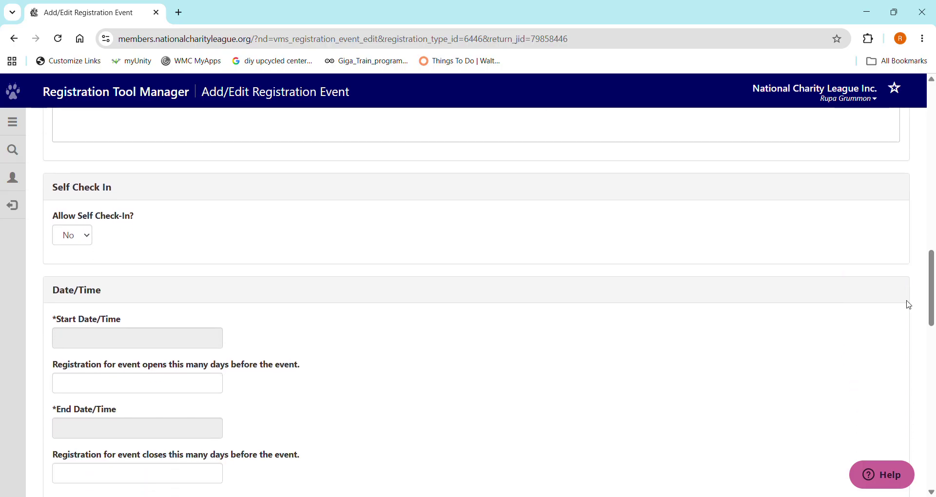
{"action": "left_click", "coordinate": [90, 242]}
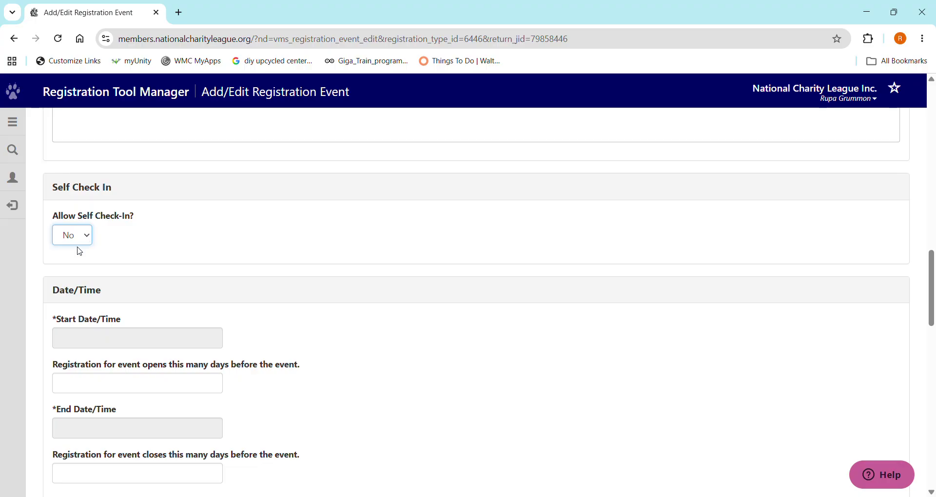
{"action": "left_click", "coordinate": [75, 273]}
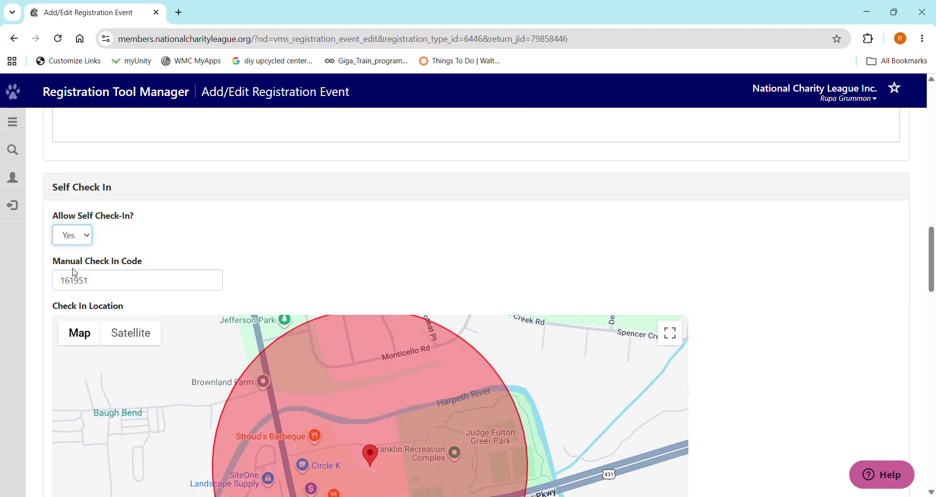
{"action": "left_click_drag", "start_coordinate": [932, 250], "coordinate": [908, 337]}
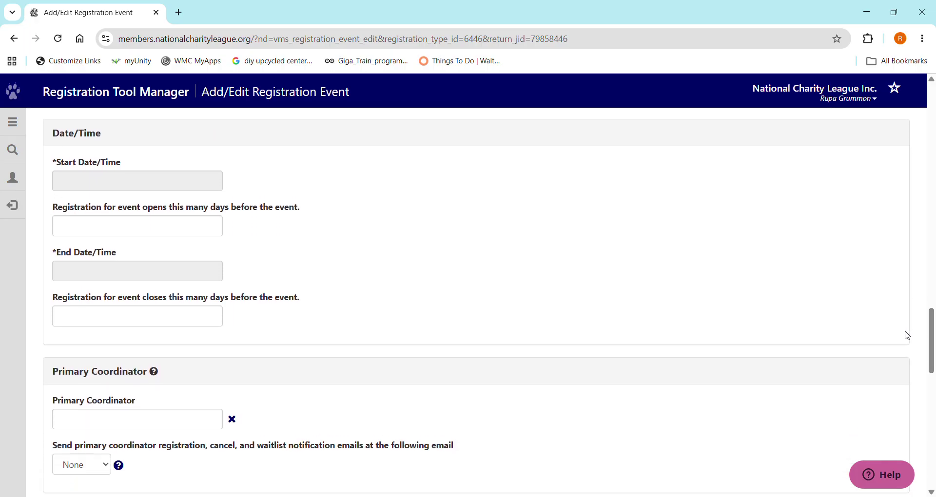
{"action": "left_click", "coordinate": [71, 189]}
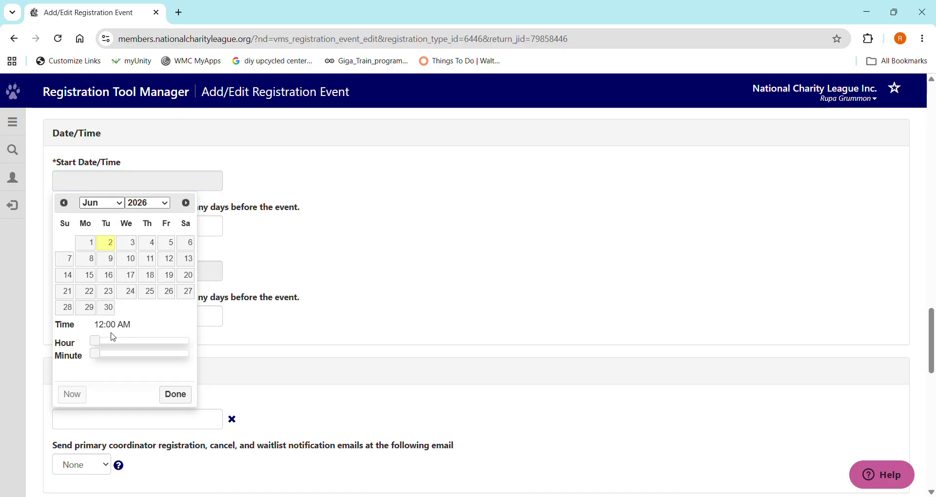
{"action": "left_click", "coordinate": [109, 362]}
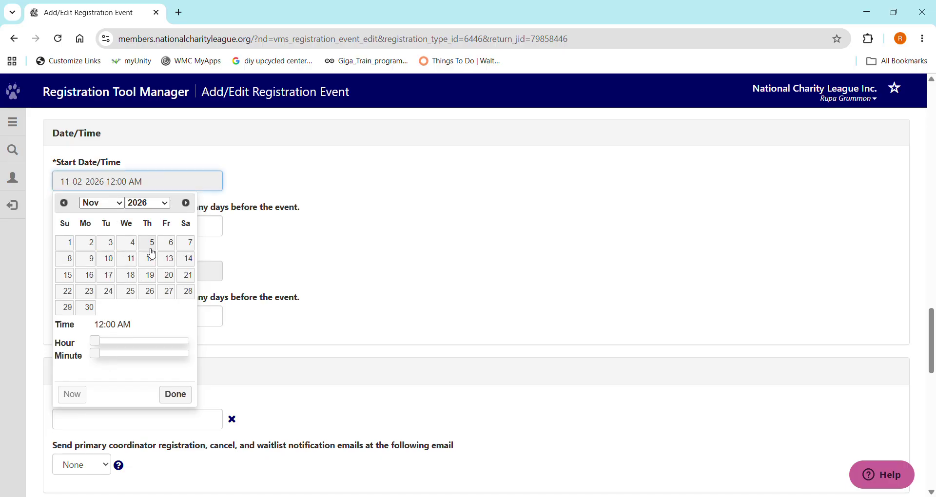
{"action": "left_click", "coordinate": [75, 279]}
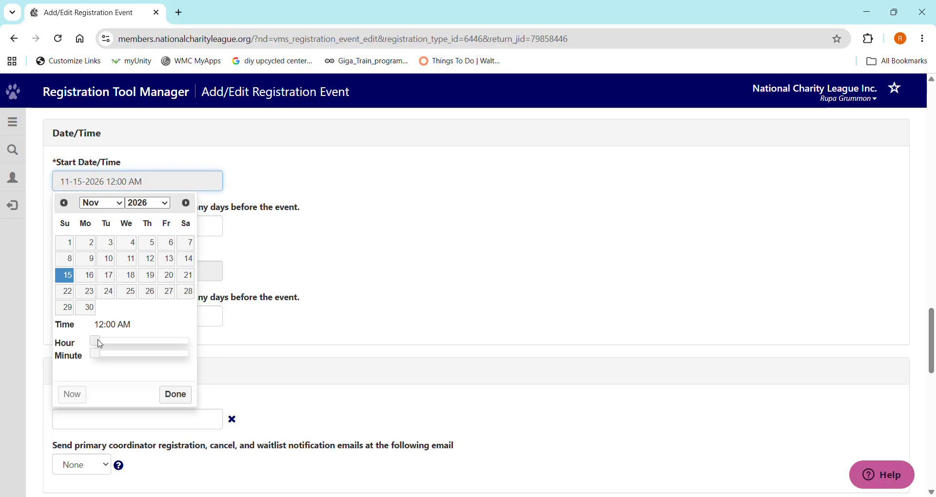
{"action": "left_click_drag", "start_coordinate": [101, 345], "coordinate": [158, 349]}
{"action": "left_click", "coordinate": [174, 393]}
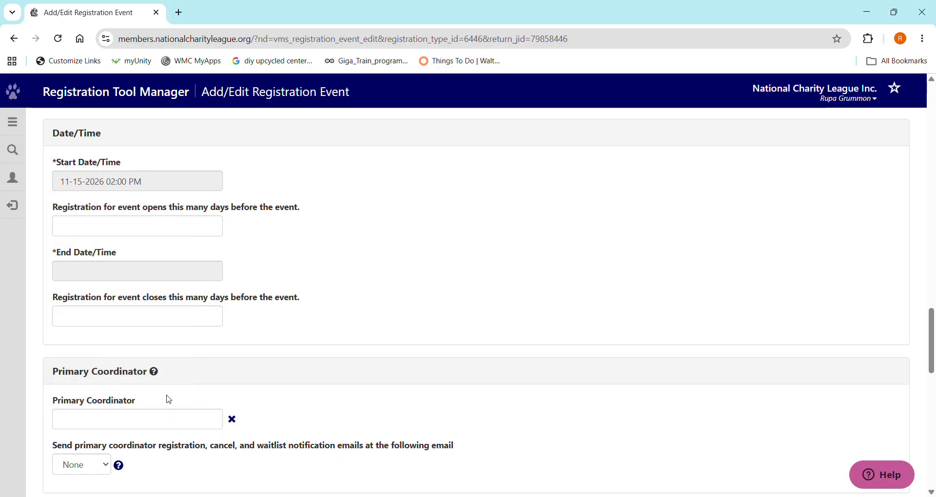
{"action": "left_click", "coordinate": [92, 276]}
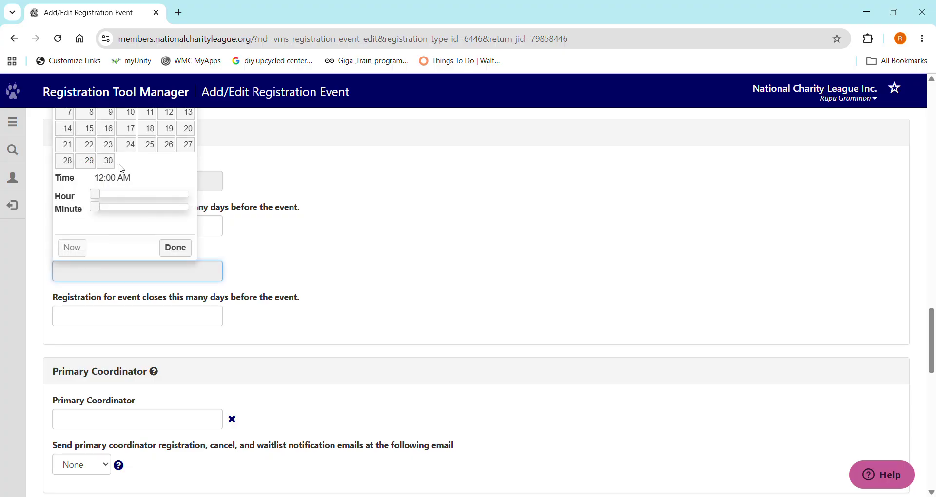
{"action": "left_click", "coordinate": [929, 323]}
{"action": "scroll", "coordinate": [924, 326], "scroll_direction": "up", "scroll_amount": 1}
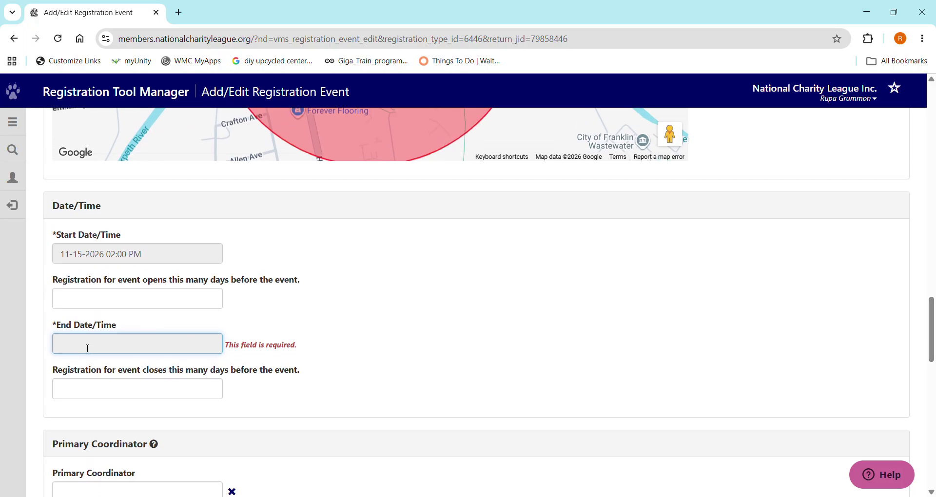
{"action": "left_click", "coordinate": [98, 303]}
{"action": "left_click", "coordinate": [77, 347]}
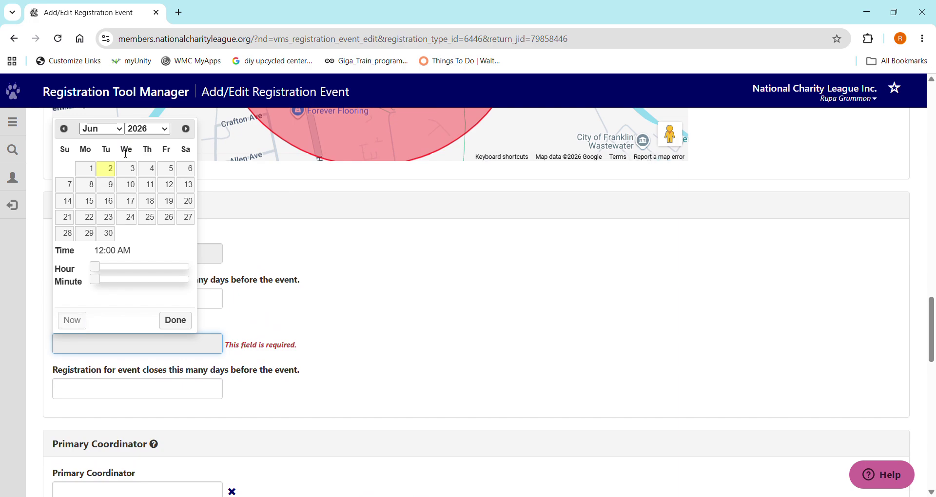
{"action": "left_click", "coordinate": [120, 130]}
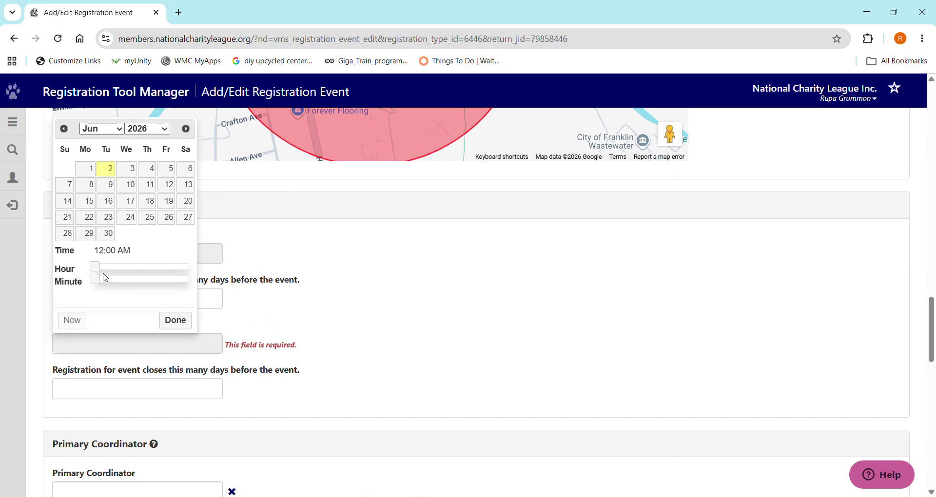
{"action": "left_click", "coordinate": [101, 294]}
{"action": "left_click", "coordinate": [73, 206]}
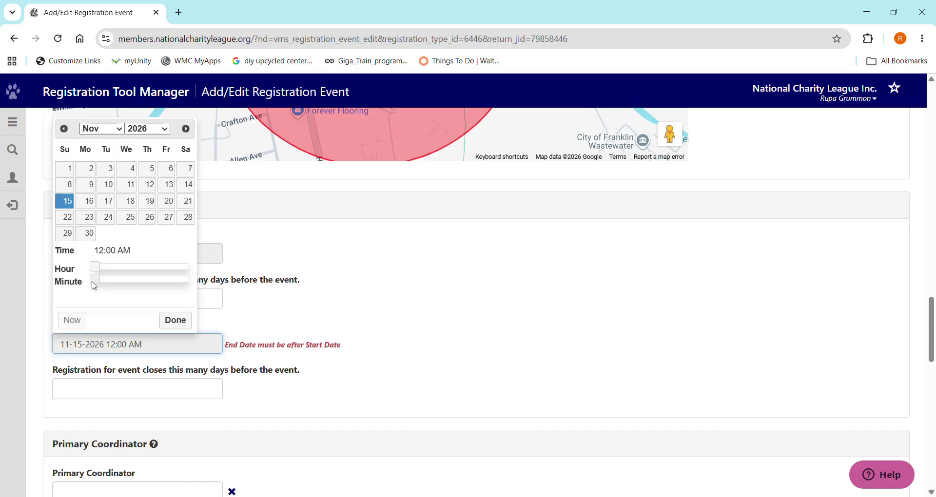
{"action": "left_click_drag", "start_coordinate": [96, 267], "coordinate": [164, 274]}
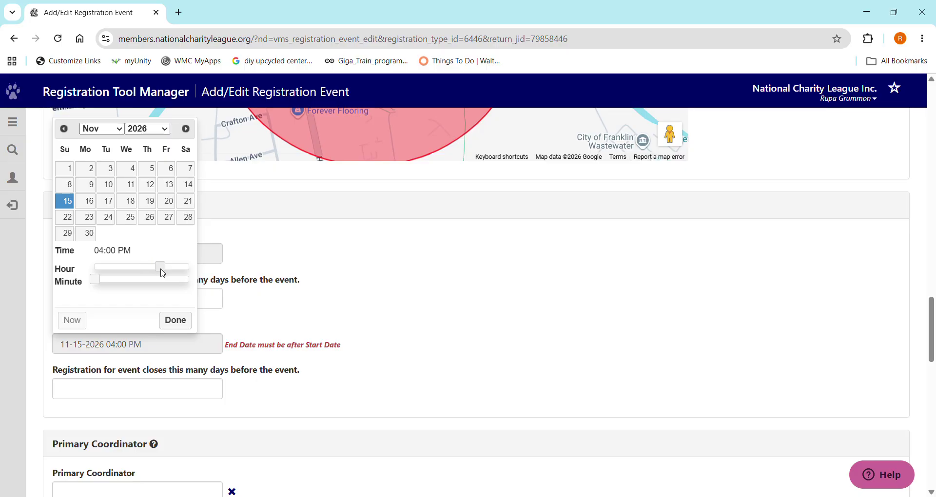
{"action": "left_click", "coordinate": [174, 322]}
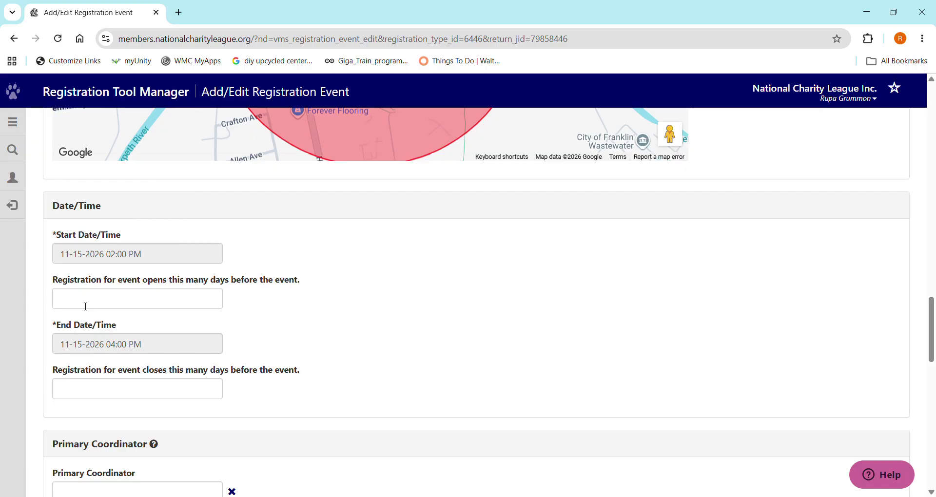
Step: Set registration to open 163 days before the event and leave the closing days blank
{"action": "left_click", "coordinate": [86, 306]}
{"action": "type", "text": "163"}
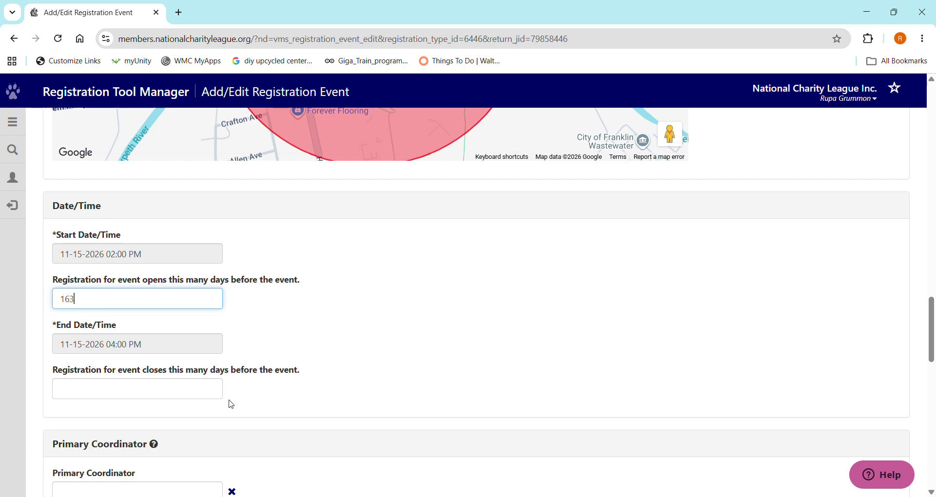
{"action": "left_click", "coordinate": [365, 392]}
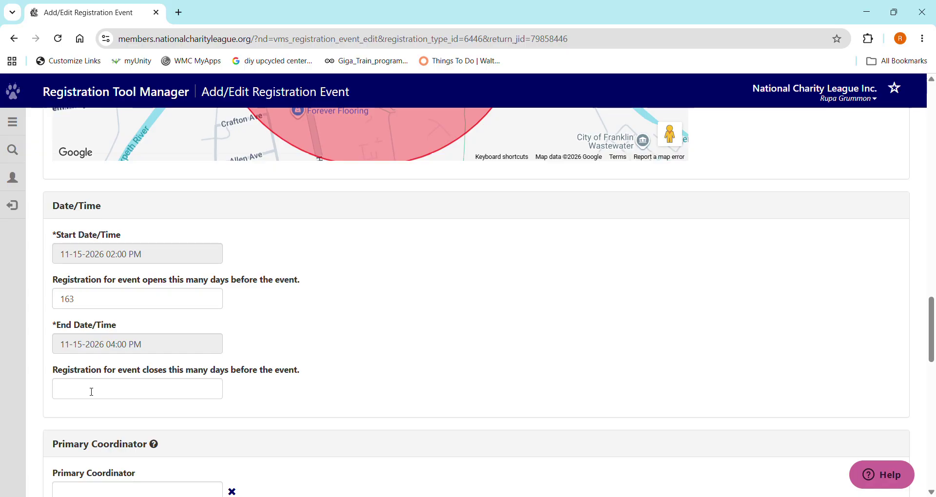
{"action": "left_click", "coordinate": [92, 393]}
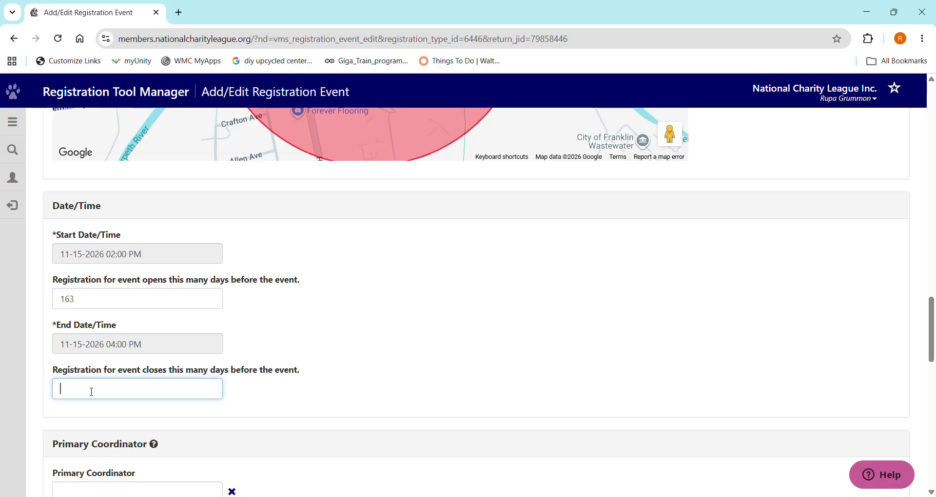
Step: Search for the coordinator by first name and assign that member as the event's primary coordinator
{"action": "scroll", "coordinate": [930, 312], "scroll_direction": "down", "scroll_amount": 2}
{"action": "left_click_drag", "start_coordinate": [933, 320], "coordinate": [933, 356]}
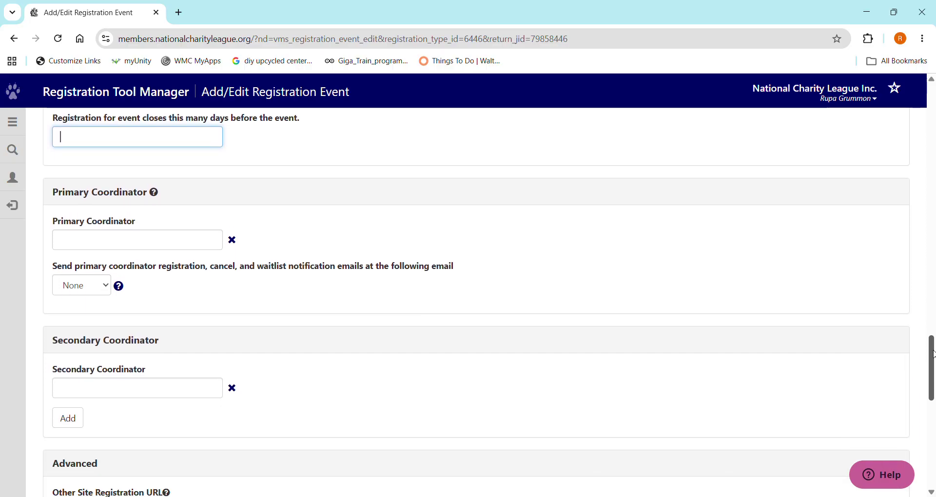
{"action": "left_click", "coordinate": [118, 247]}
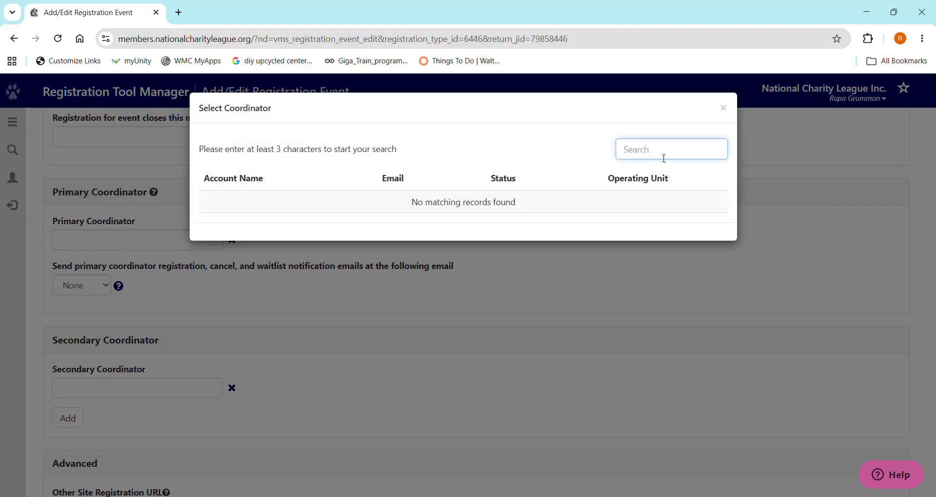
{"action": "type", "text": "Rupa"}
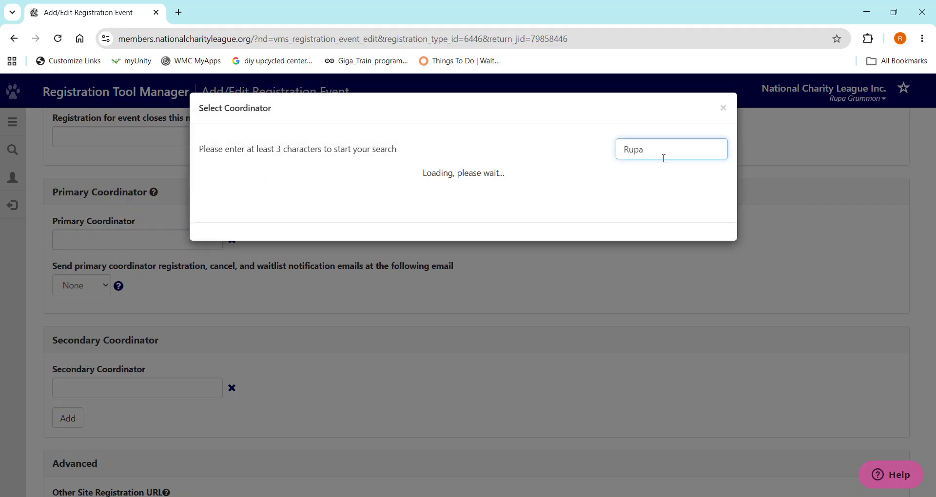
{"action": "left_click", "coordinate": [240, 207]}
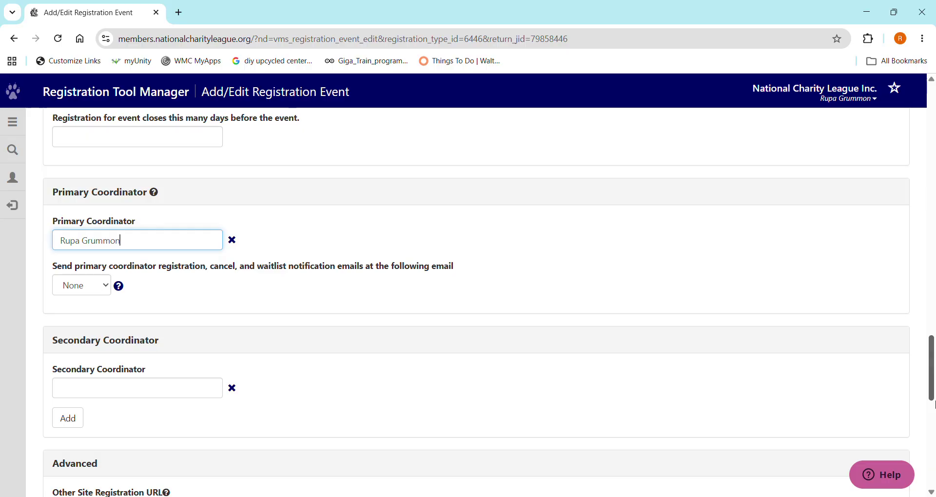
Step: Set the event's calendar color to Black in the advanced settings
{"action": "left_click_drag", "start_coordinate": [930, 401], "coordinate": [923, 445]}
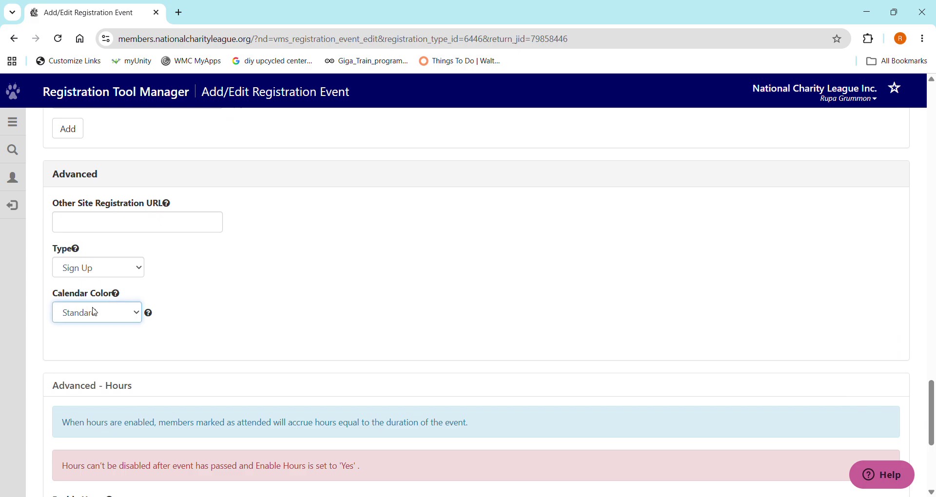
{"action": "key", "text": "Down"}
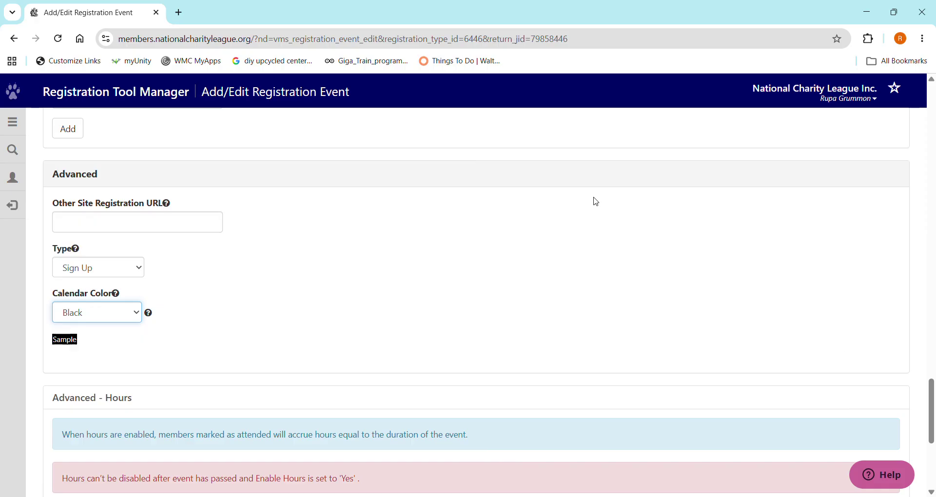
Step: Enable hours for the event and set the hours type to Philanthropy
{"action": "left_click_drag", "start_coordinate": [927, 398], "coordinate": [930, 448]}
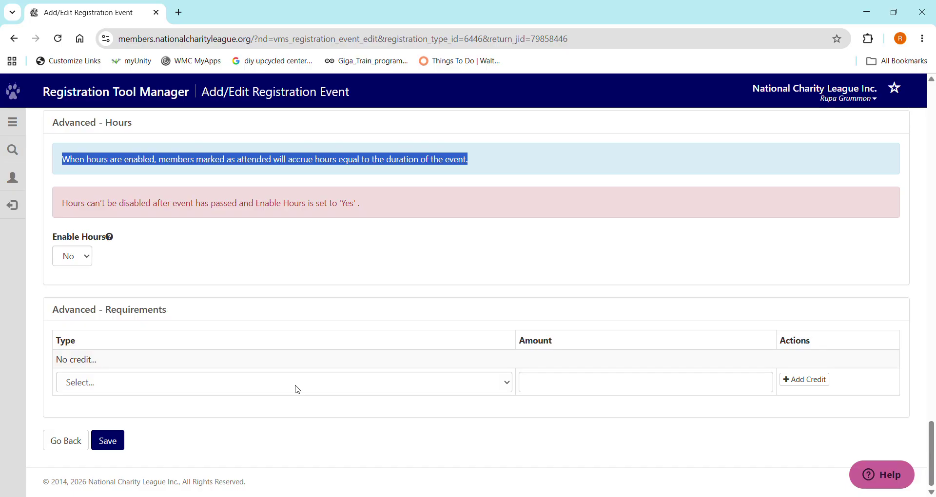
{"action": "left_click", "coordinate": [75, 290]}
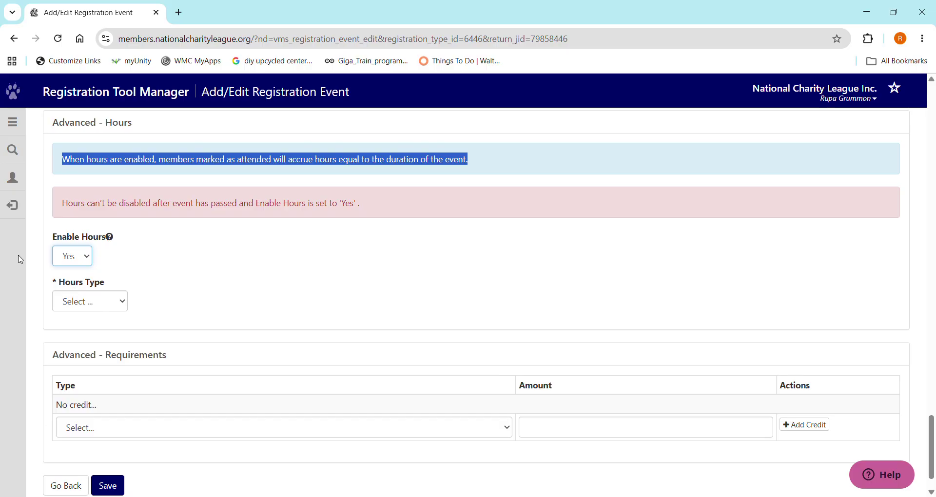
{"action": "left_click", "coordinate": [115, 306]}
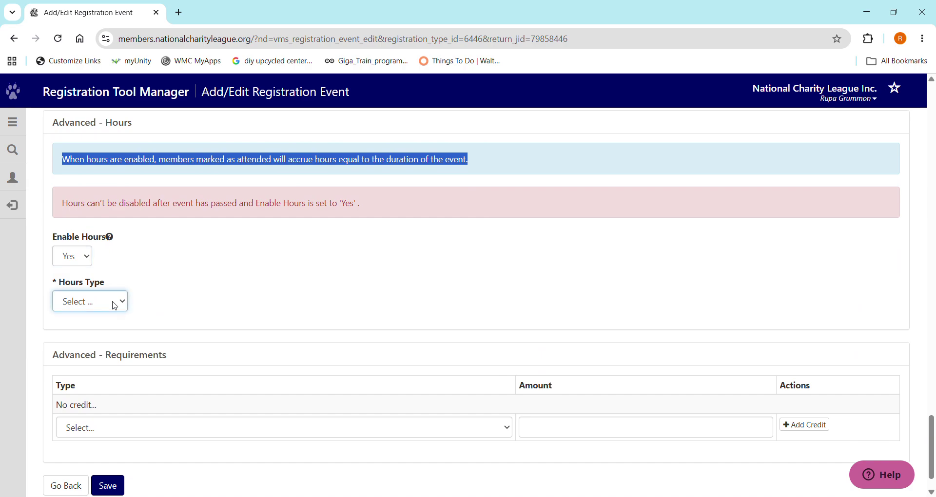
{"action": "left_click", "coordinate": [84, 353]}
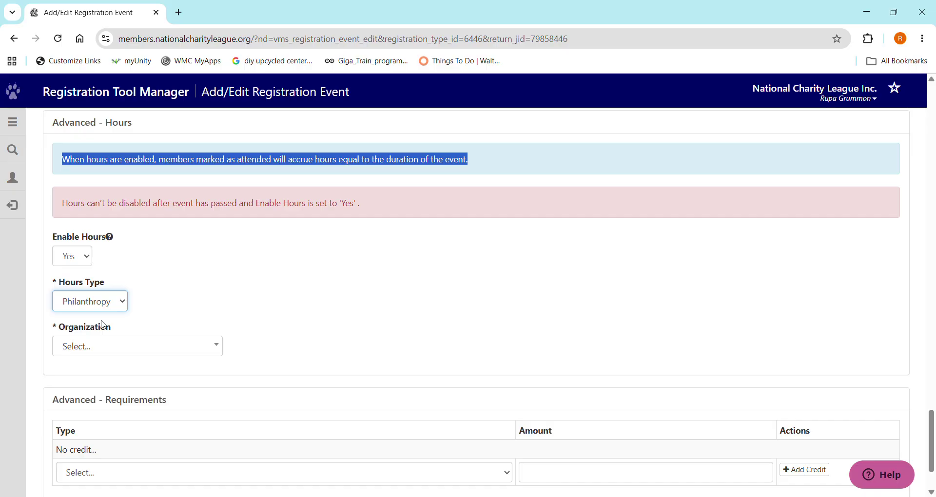
Step: Find the organization with the search text "vit" and assign Vitality Living to the event's hours
{"action": "left_click", "coordinate": [173, 352]}
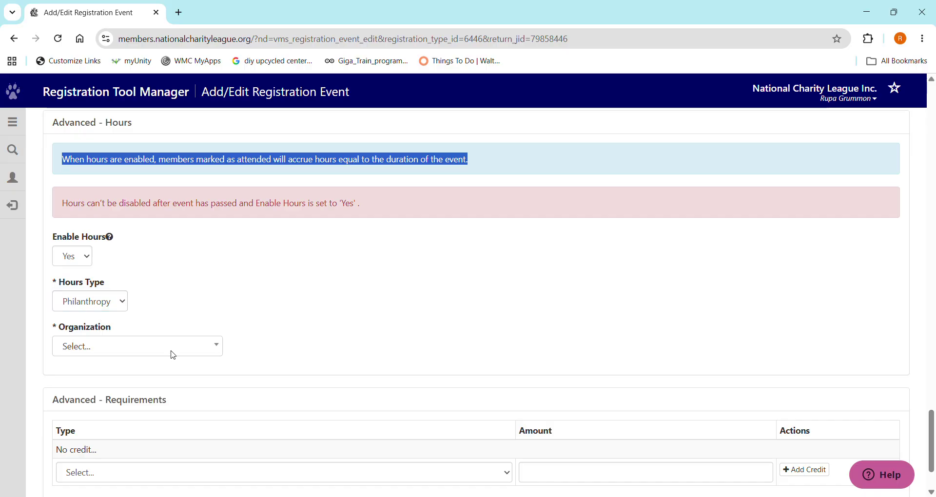
{"action": "left_click", "coordinate": [144, 351]}
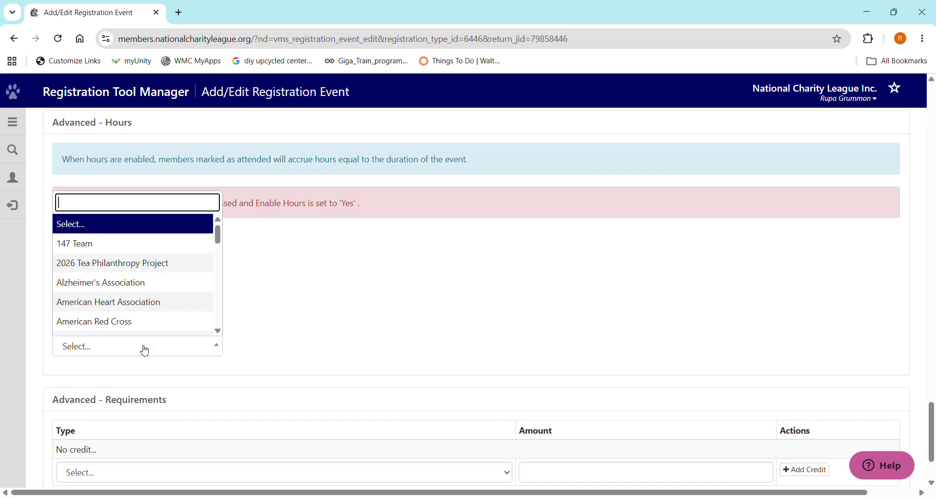
{"action": "type", "text": "vit"}
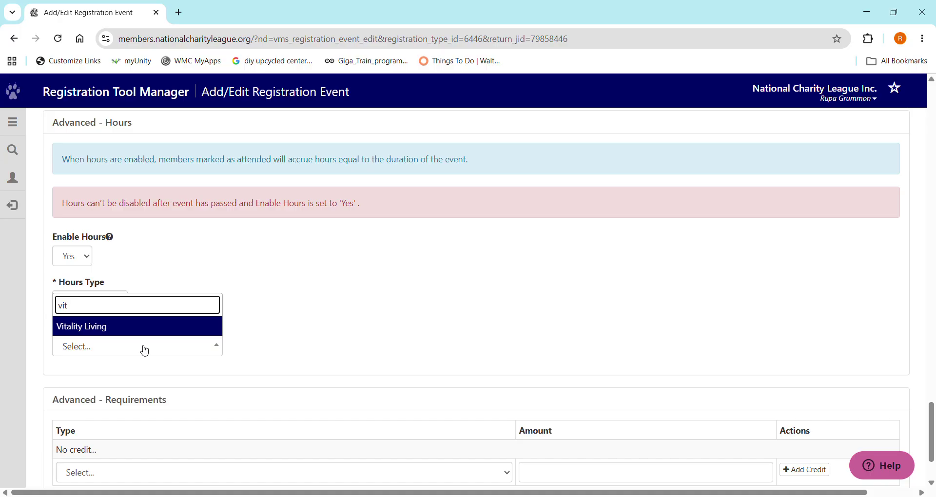
{"action": "left_click", "coordinate": [94, 327]}
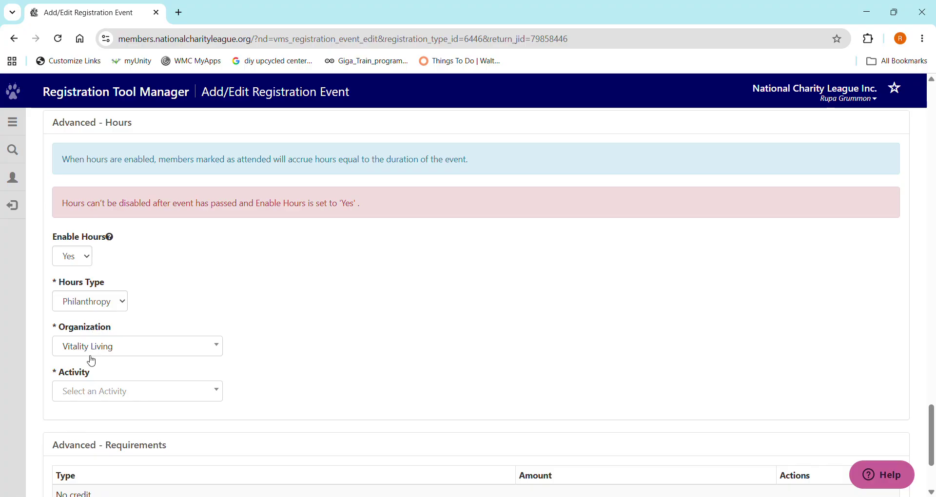
Step: Set the hours activity to N/A and save the registration event
{"action": "left_click_drag", "start_coordinate": [935, 423], "coordinate": [934, 445]}
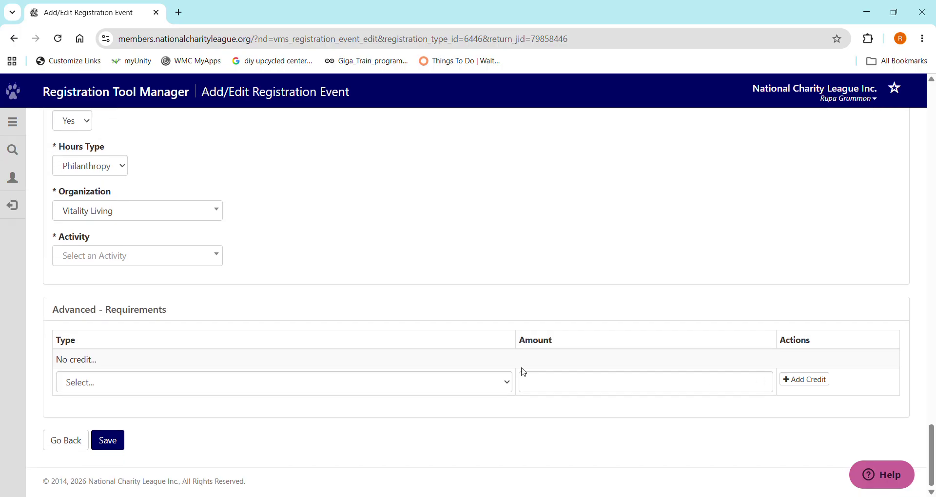
{"action": "left_click", "coordinate": [214, 255]}
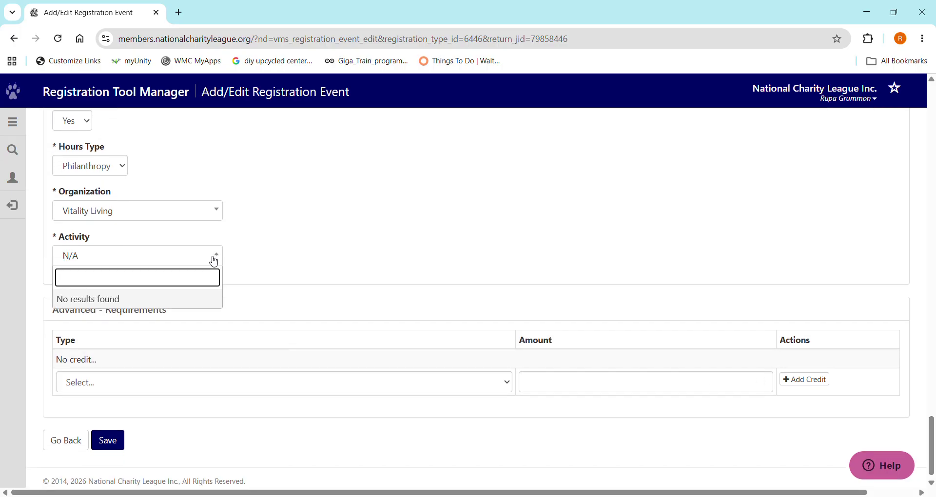
{"action": "left_click", "coordinate": [75, 258]}
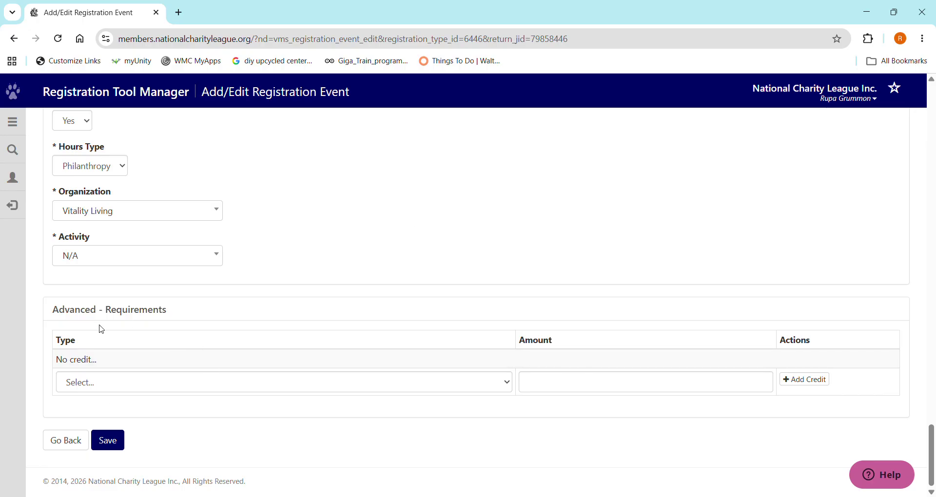
{"action": "left_click", "coordinate": [109, 442]}
{"action": "left_click", "coordinate": [110, 444]}
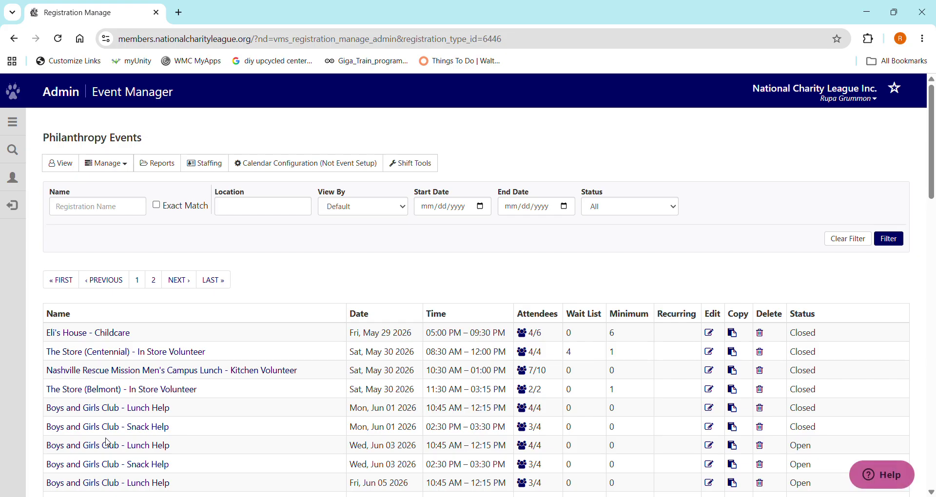
Step: Filter the Philanthropy Events list by the name "Vitality living" to check the new event
{"action": "left_click", "coordinate": [72, 212]}
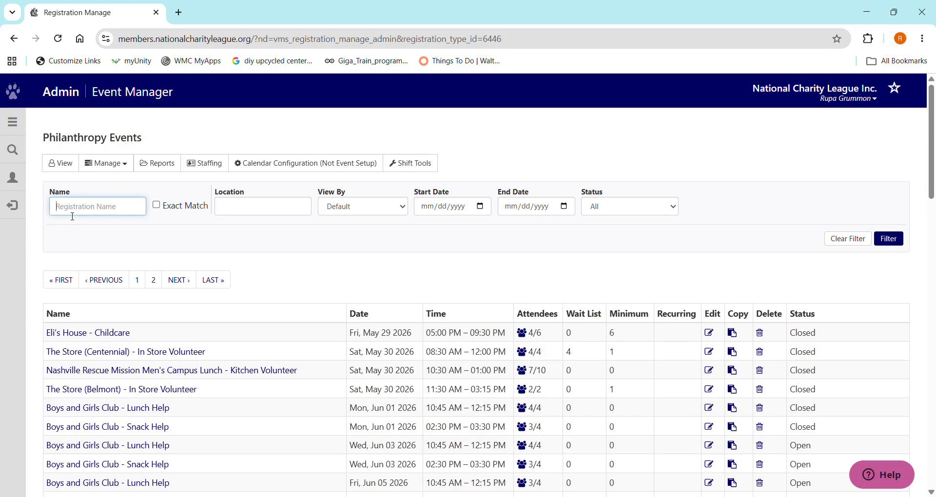
{"action": "type", "text": "Vitality living"}
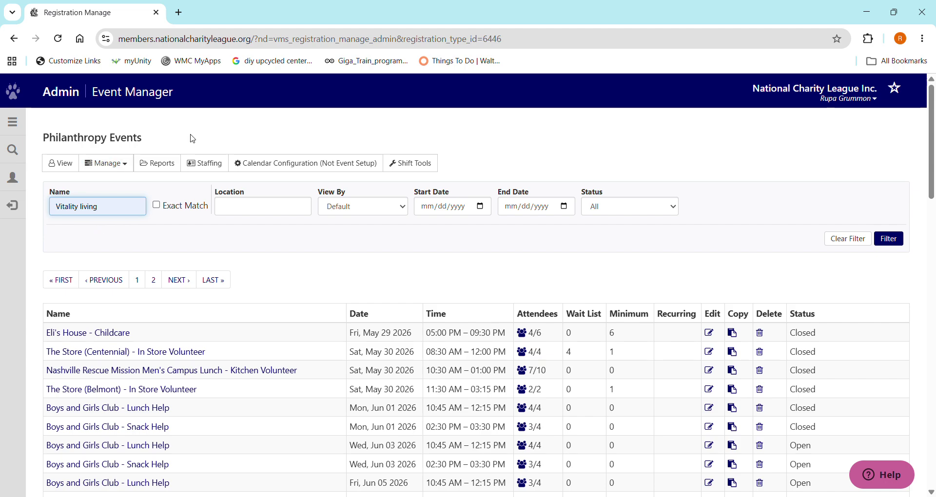
{"action": "left_click", "coordinate": [894, 244]}
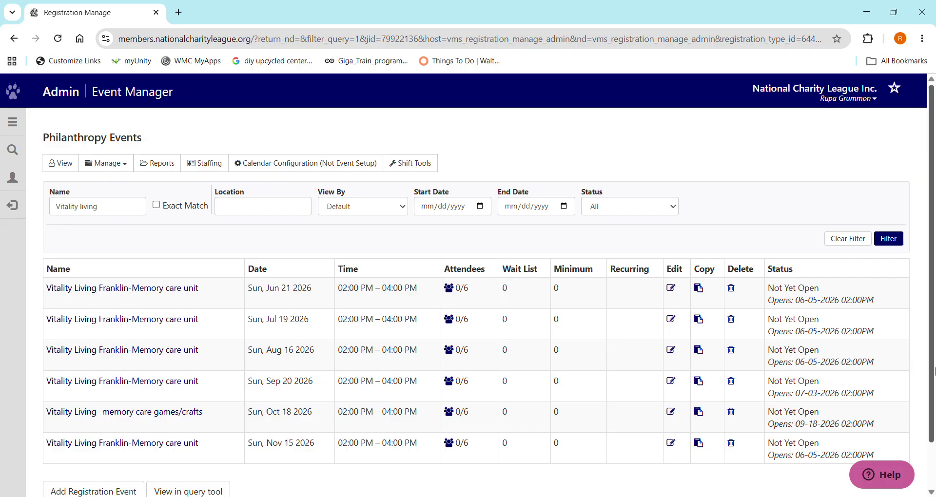
{"action": "mouse_move", "coordinate": [934, 388]}
{"action": "left_mouse_down"}
{"action": "mouse_move", "coordinate": [934, 434]}
{"action": "mouse_move", "coordinate": [934, 388]}
{"action": "left_mouse_up"}
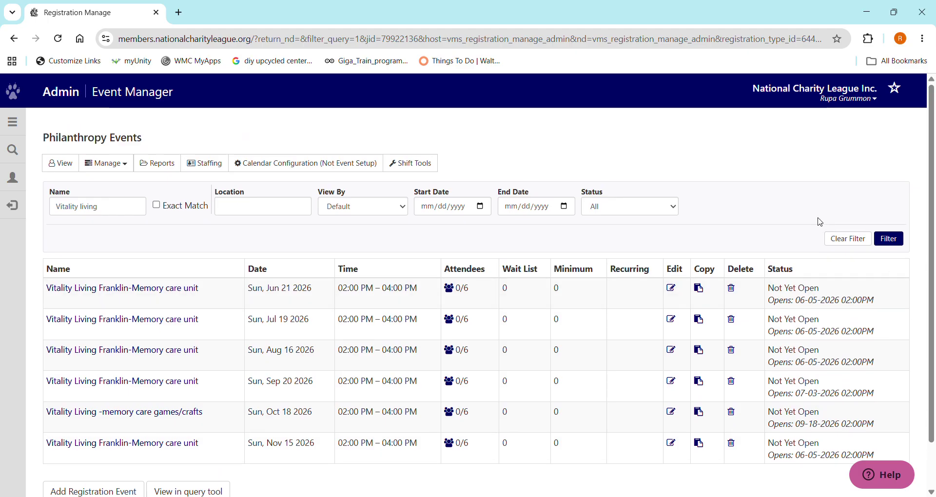